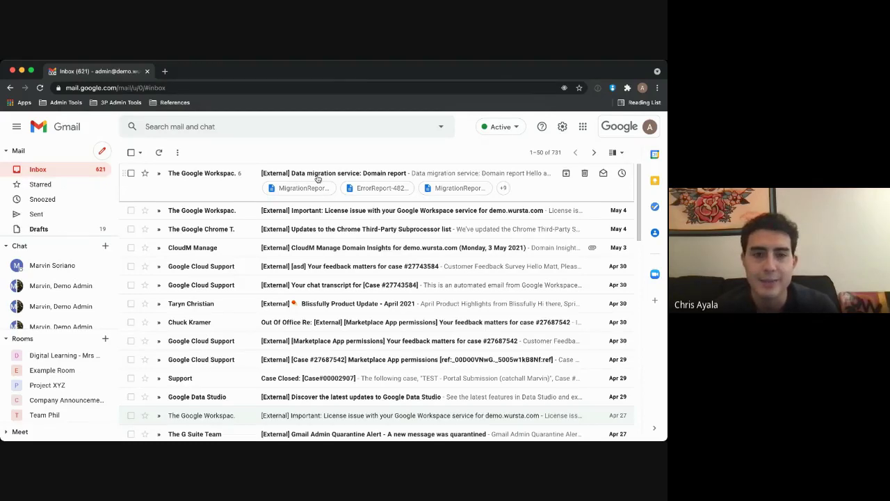
Launch Google Groups from Gmail's apps grid in a new tab.
left_click(583, 128)
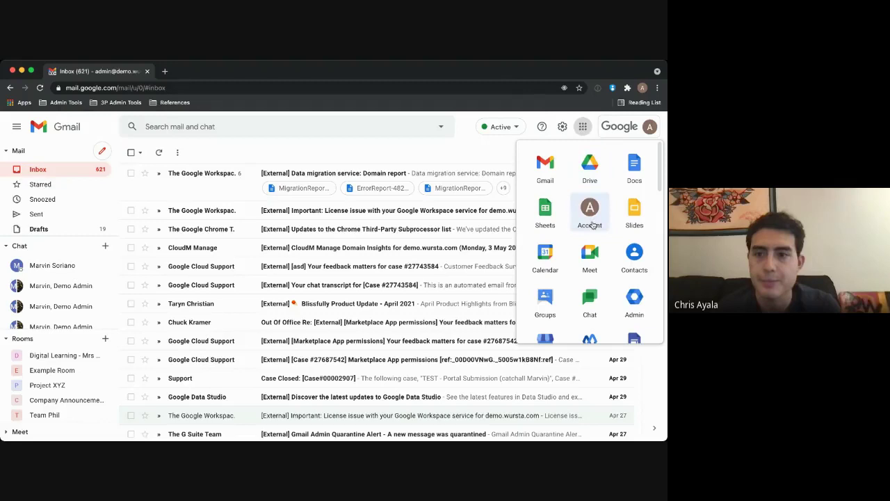
scroll(590, 221, "down", 1)
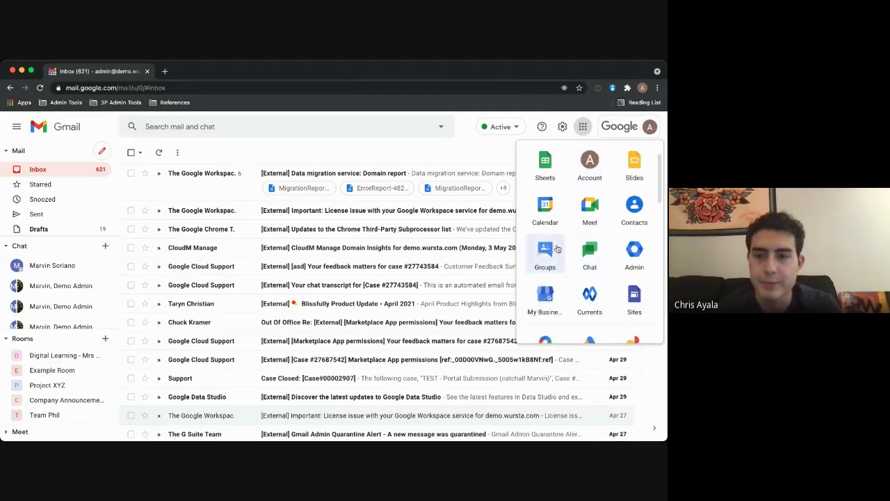
left_click(546, 252)
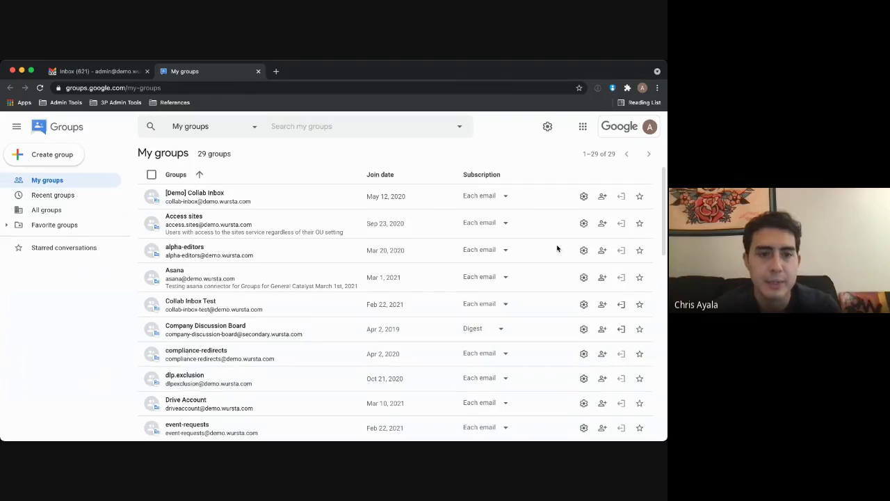
Open the [Demo] Collab Inbox group from My groups.
left_click(200, 195)
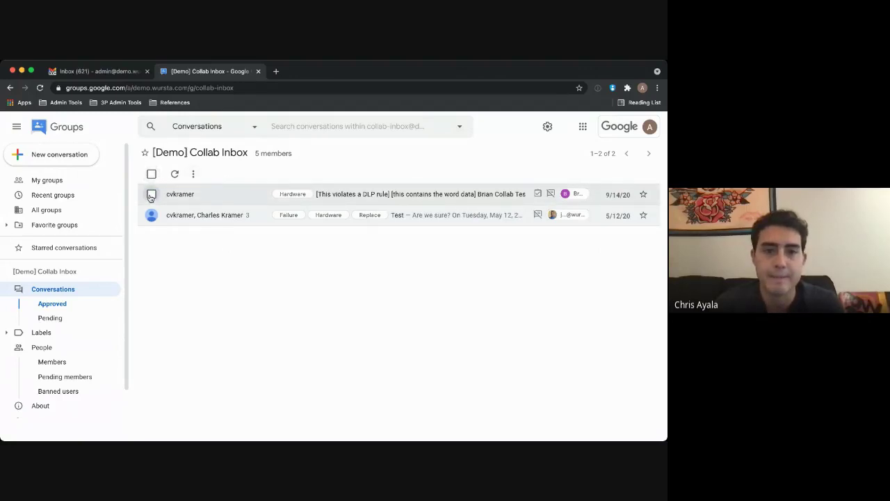
Mark the first conversation as not complete and reselect it.
left_click(151, 195)
left_click(474, 174)
left_click(151, 194)
Assign the conversation to the chosen group member with the note 'Please complete by EOD'.
left_click(427, 175)
type("charles")
left_click(330, 272)
left_click(337, 293)
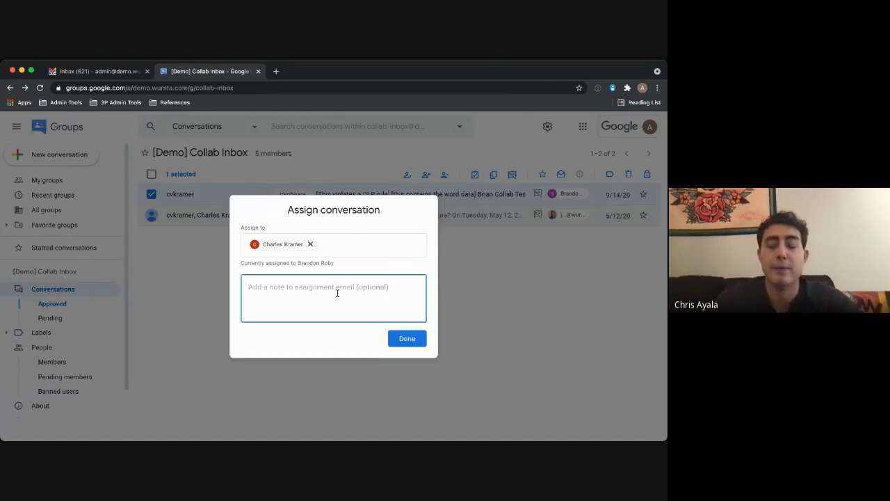
type("Please complete by EOD")
Confirm the assignment and mark the conversation as complete.
left_click(424, 346)
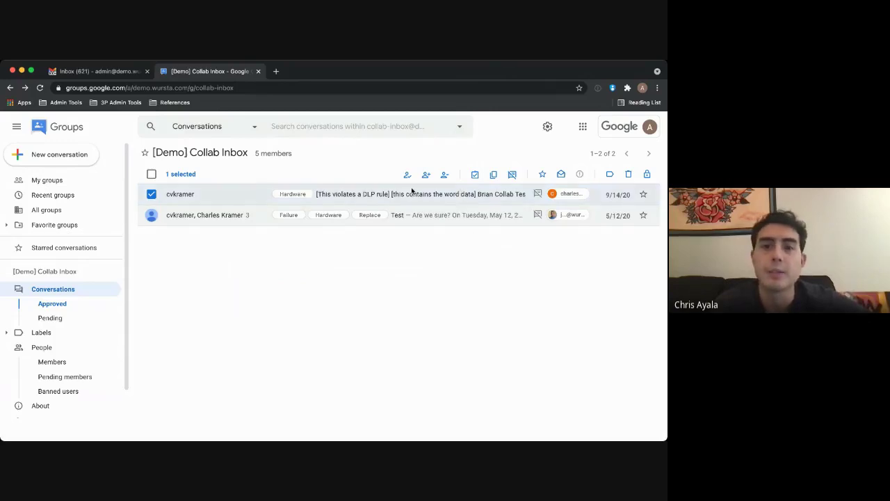
left_click(475, 175)
Apply the Hardware label to the first conversation, then filter to Hardware conversations.
left_click(152, 194)
left_click(6, 335)
left_click(606, 179)
left_click(512, 243)
left_click(536, 295)
left_click(43, 364)
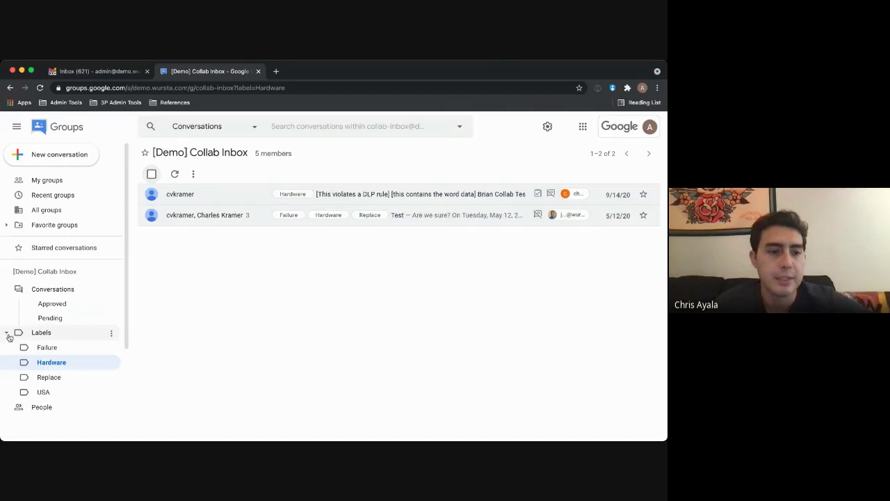
Collapse Labels, open People > Members, and highlight the non-existent-members warning.
left_click(7, 334)
left_click(76, 360)
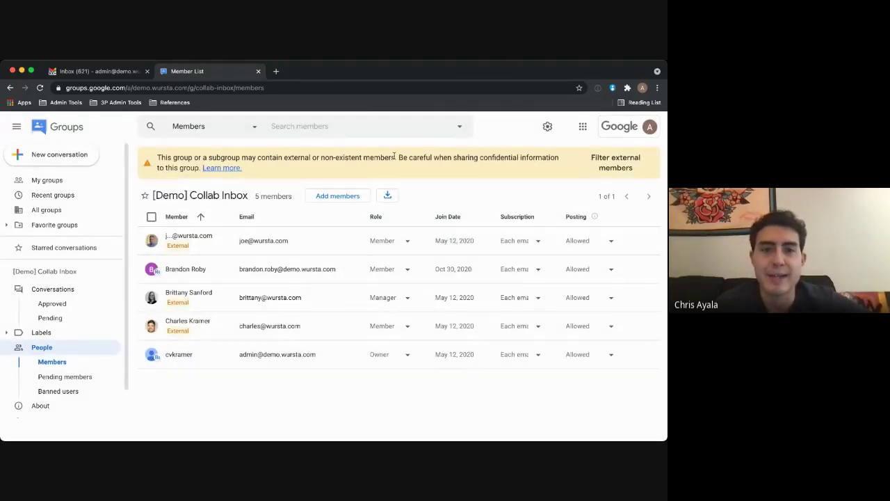
left_click_drag(395, 156, 321, 156)
left_click(345, 198)
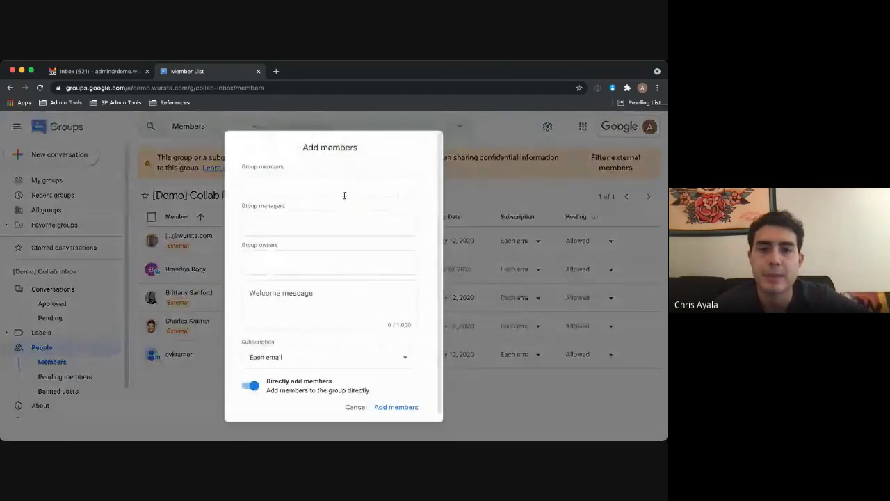
left_click(313, 264)
left_click(304, 224)
left_click(302, 261)
left_click(333, 190)
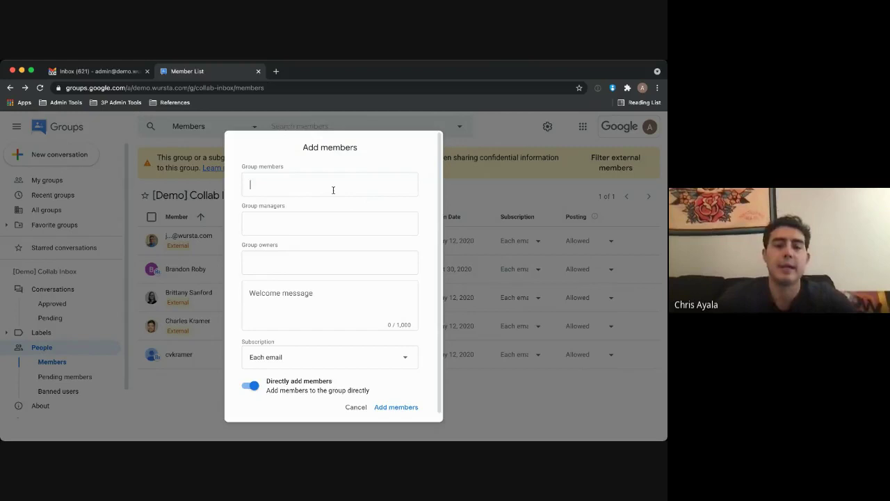
type("charle")
left_click(324, 213)
left_click(332, 311)
left_click(357, 408)
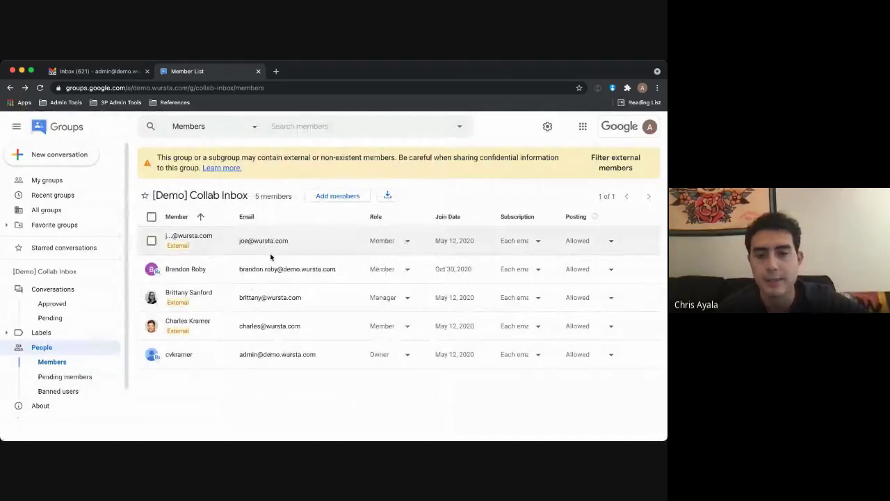